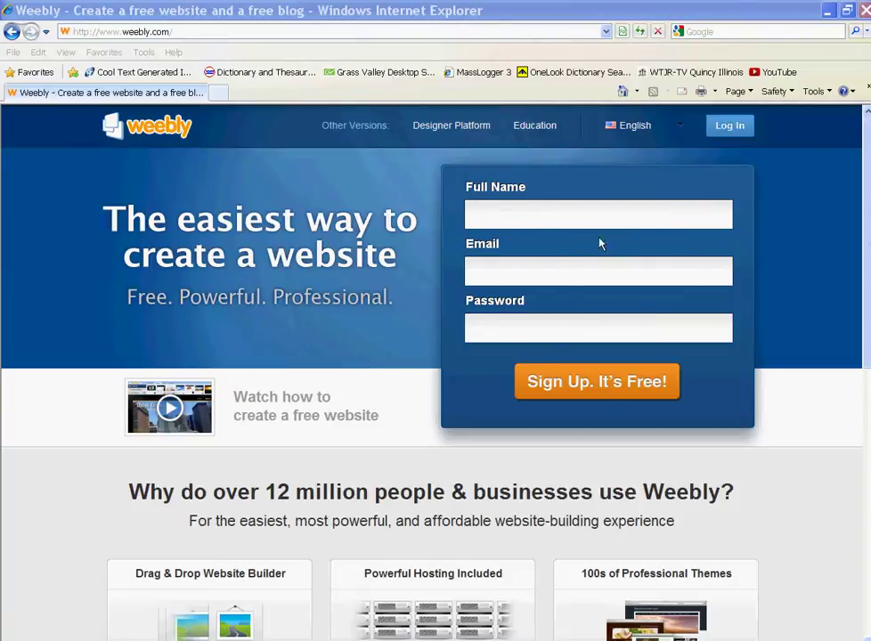
- Enter the account holder's full name, e-mail address and password in the sign-up form
click(554, 214)
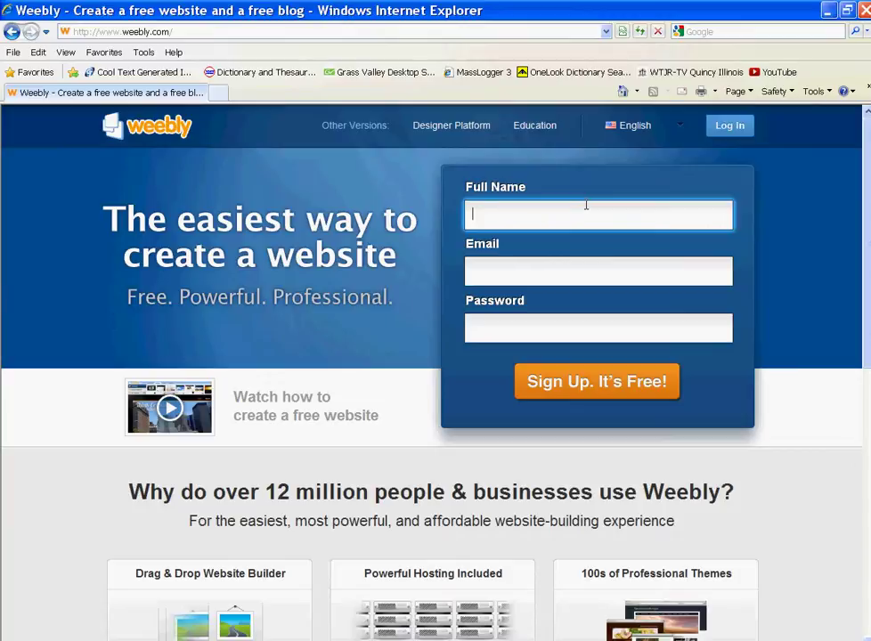
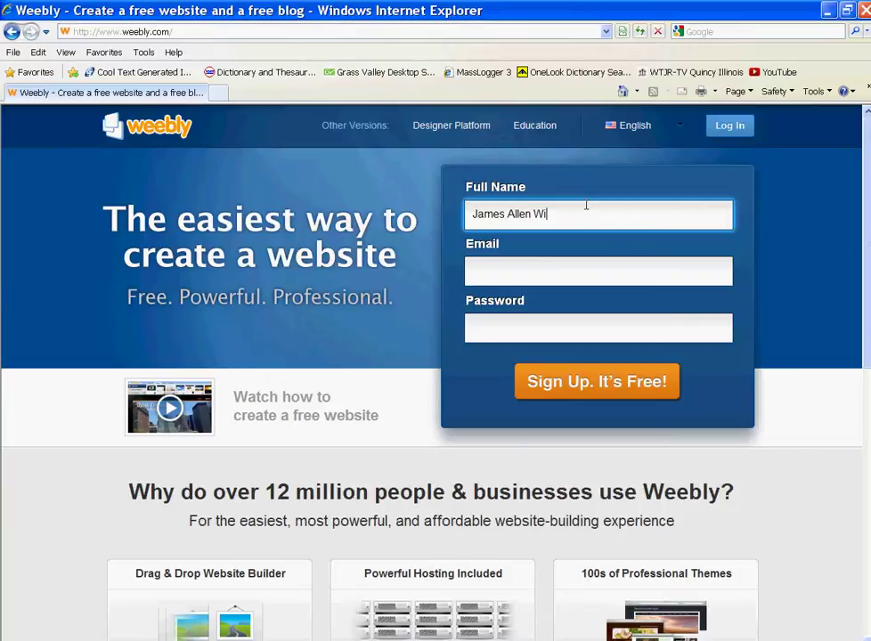
click(556, 276)
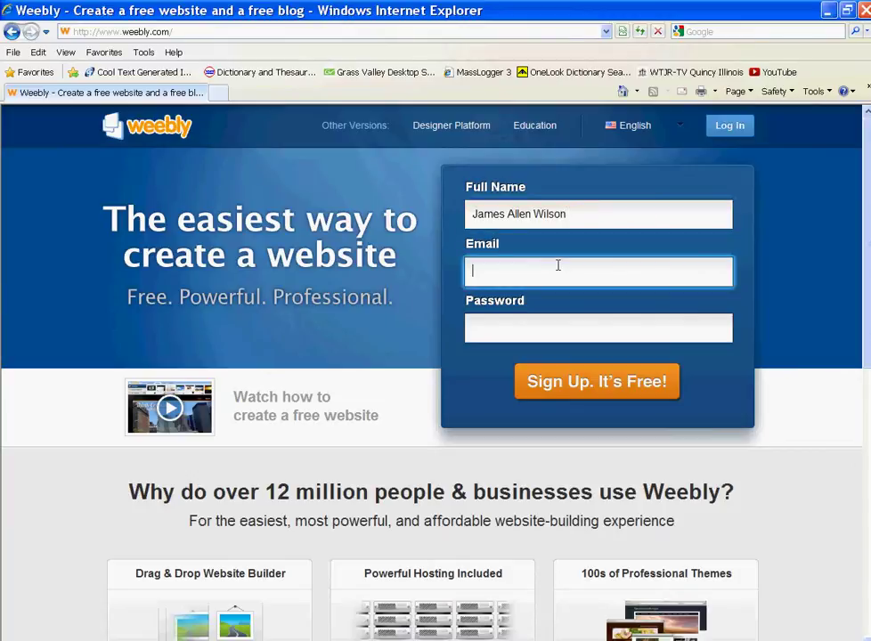
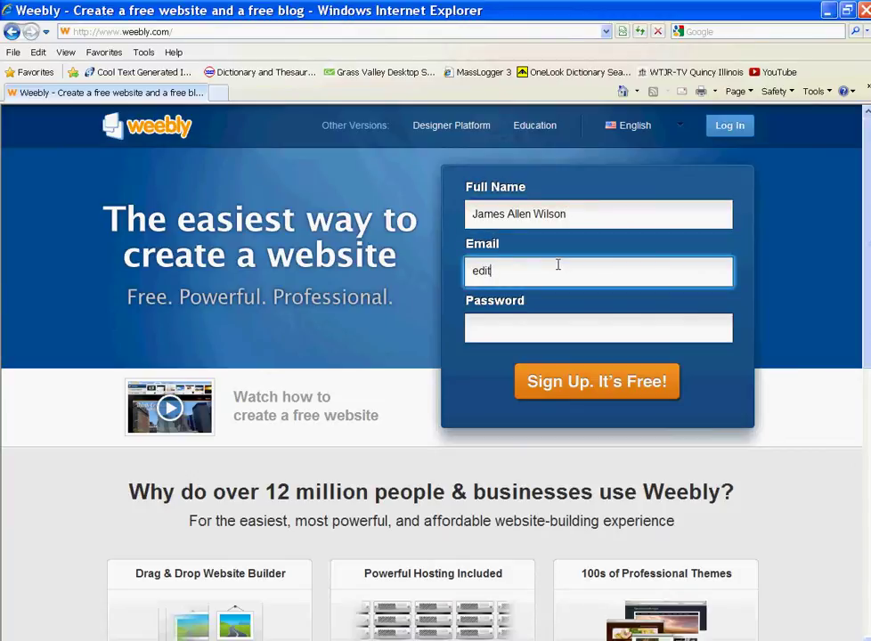
click(562, 328)
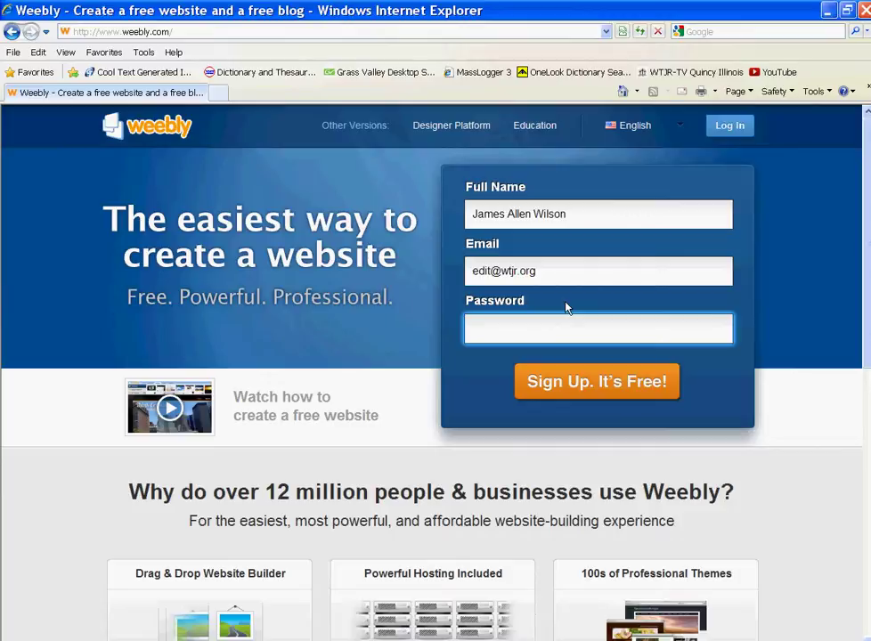
text(•••••••••••)
- Submit the sign-up form and answer the verification check with 'ertihom come'
click(631, 386)
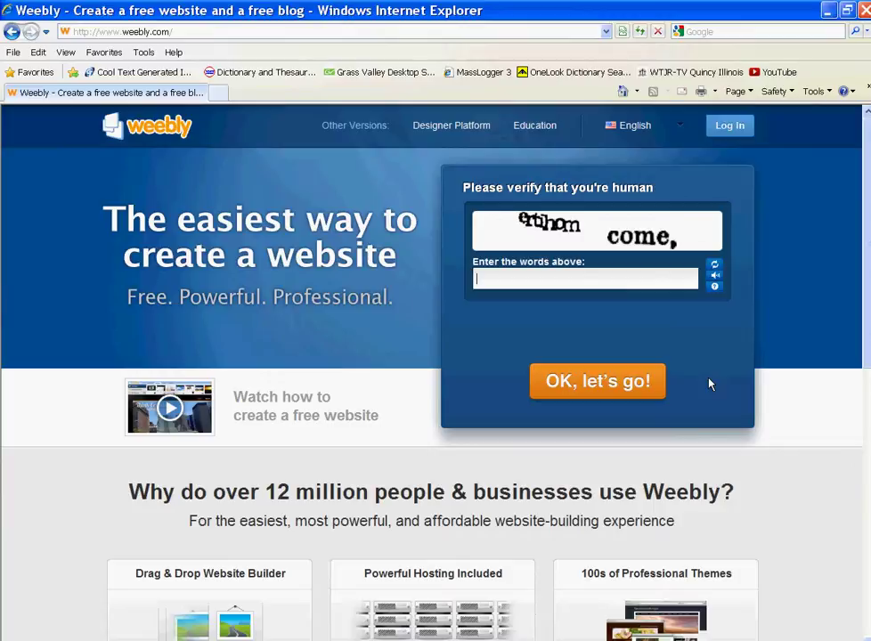
text(ertihom come,)
key(Return)
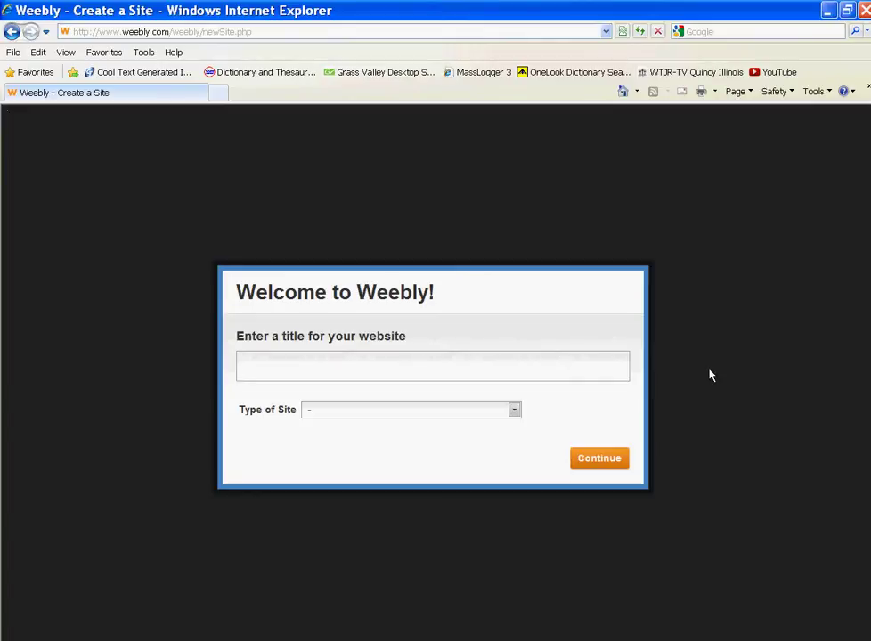
- Title the new site 'WTJR Production'
text(WTJR Production)
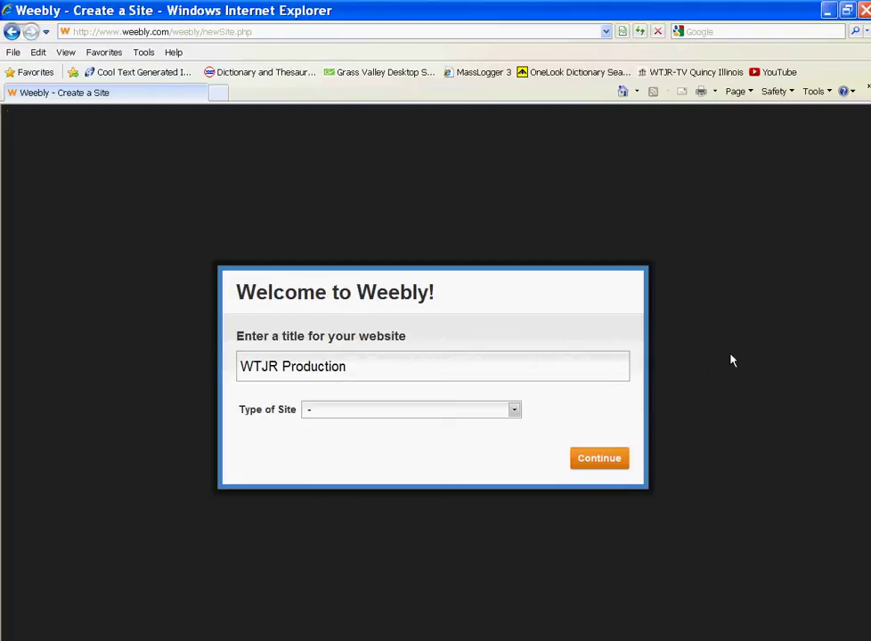
- Set site type to Group/Organization and category to Non-profit Organization, then continue
click(513, 411)
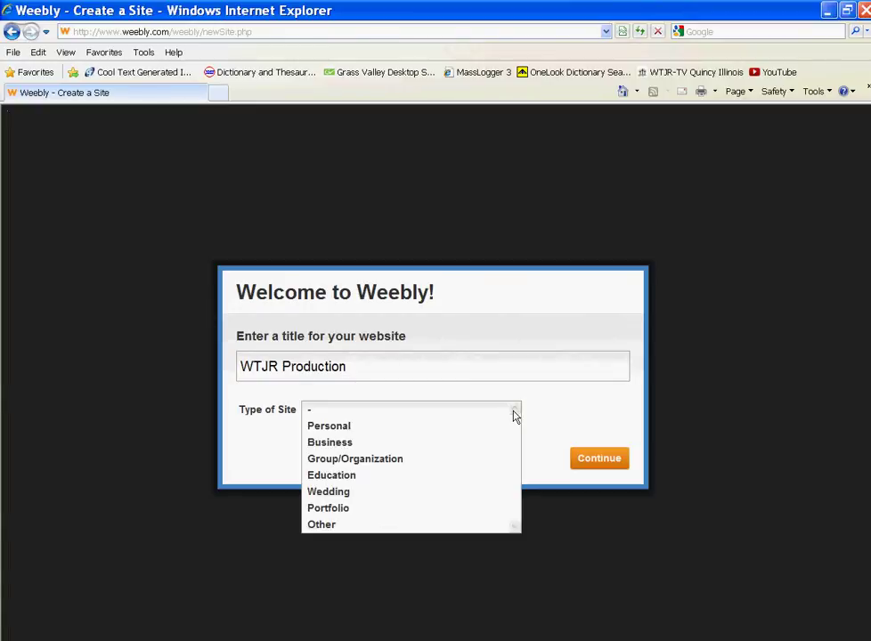
click(445, 459)
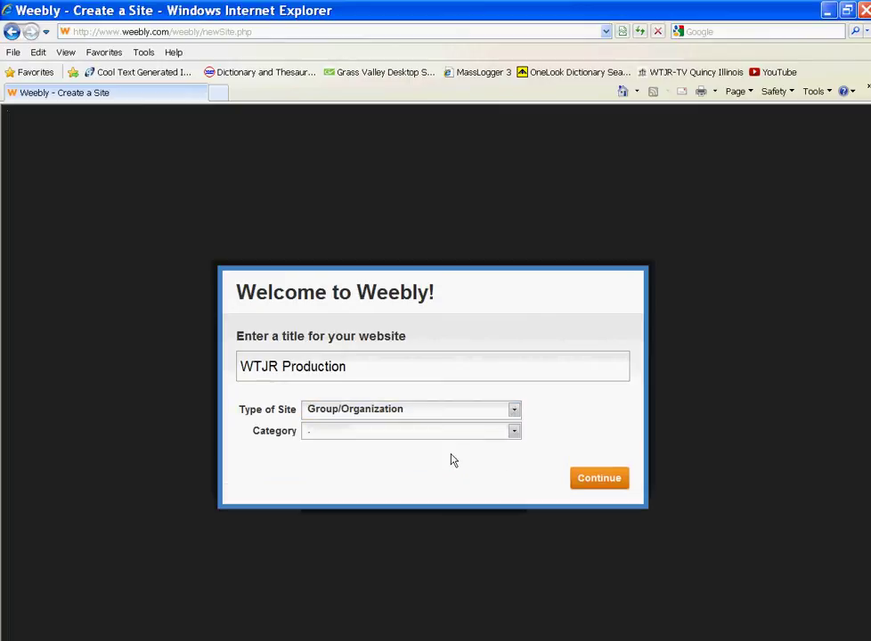
click(513, 434)
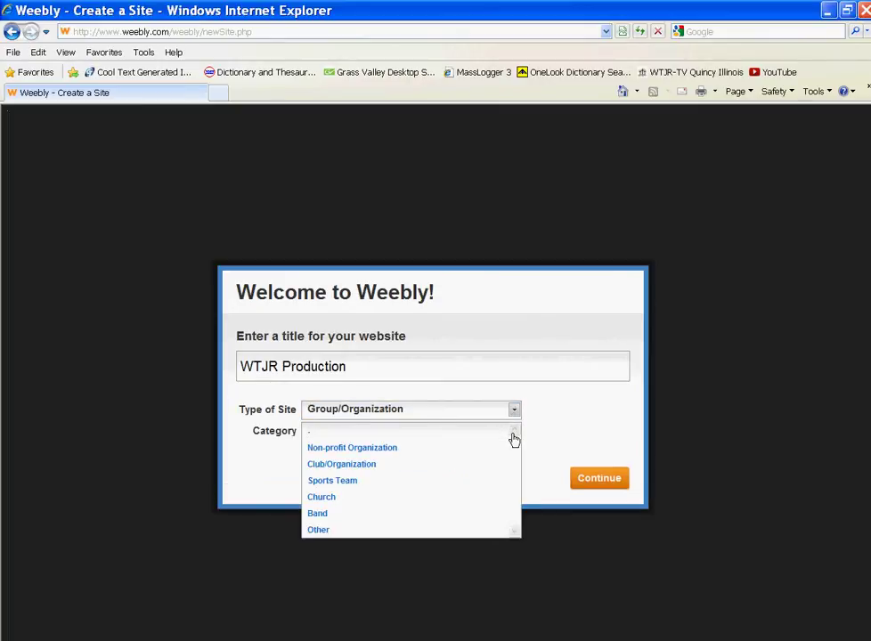
click(465, 446)
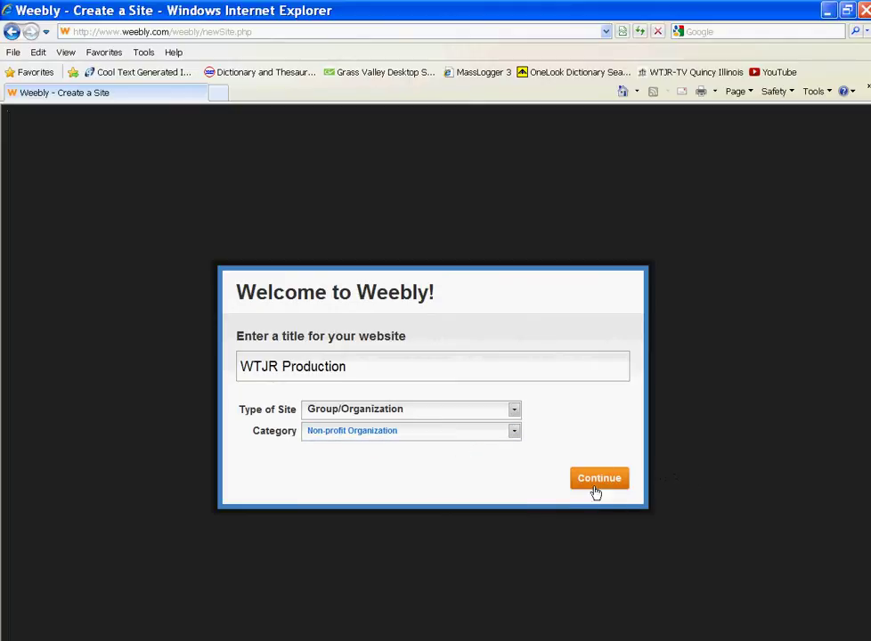
click(514, 431)
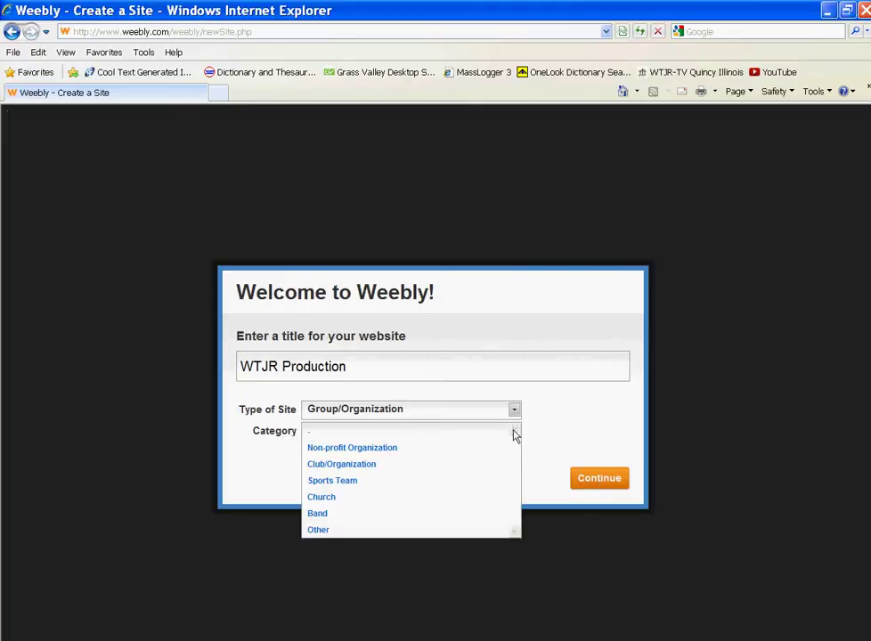
click(514, 412)
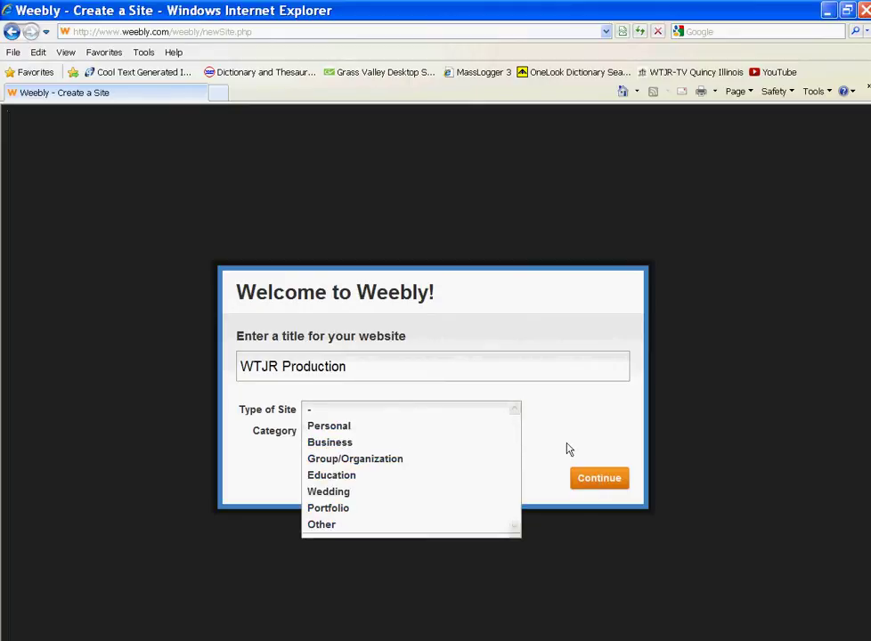
key(Down)
key(Down)
key(Down)
key(Return)
click(603, 478)
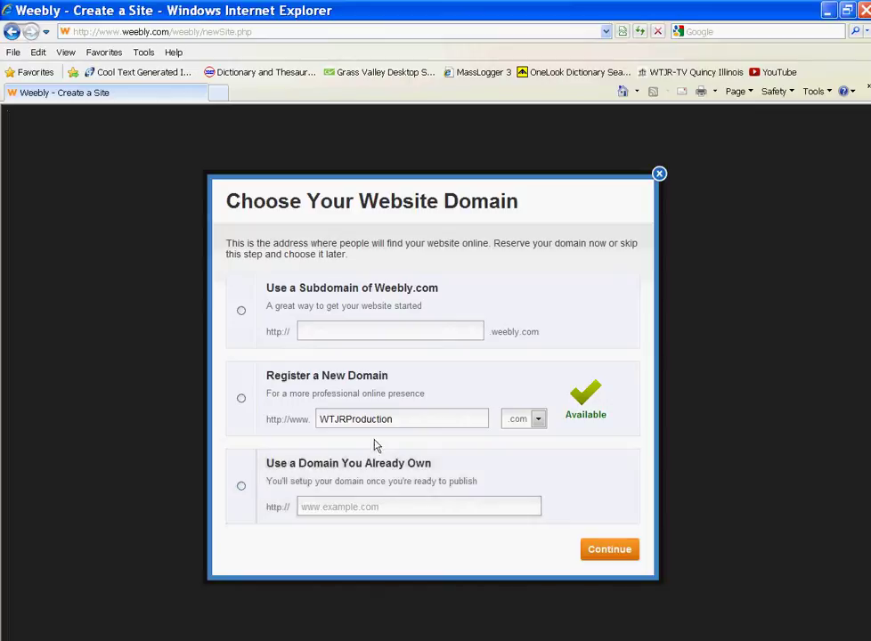
- Choose the free Weebly subdomain wtjrproduction.weebly.com and continue to the site editor
click(239, 313)
click(403, 333)
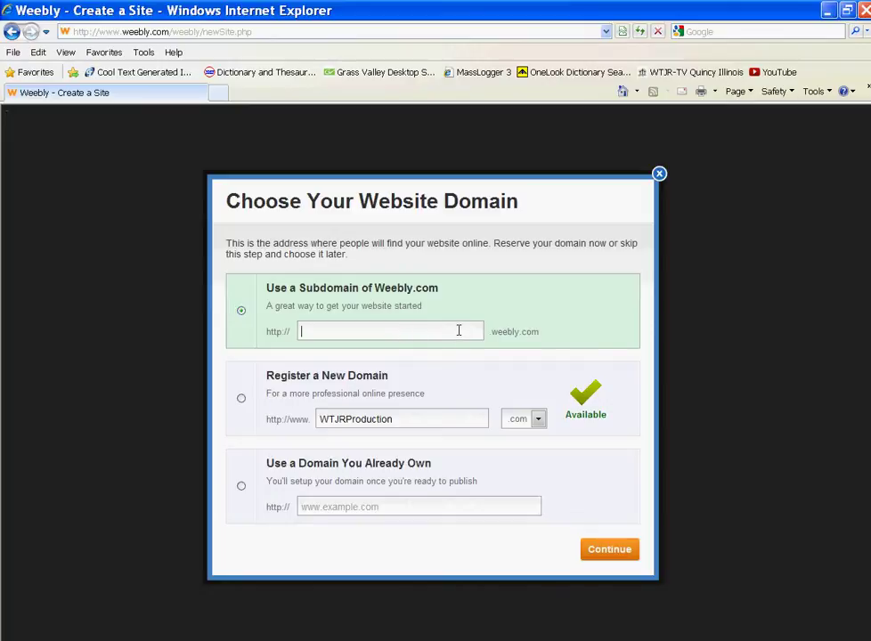
text(wtjr)
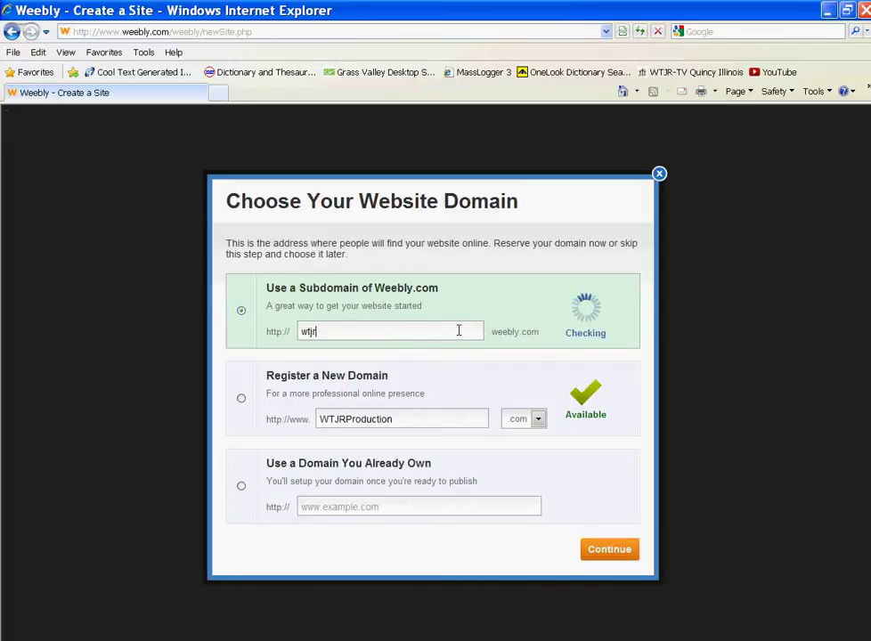
text(prod)
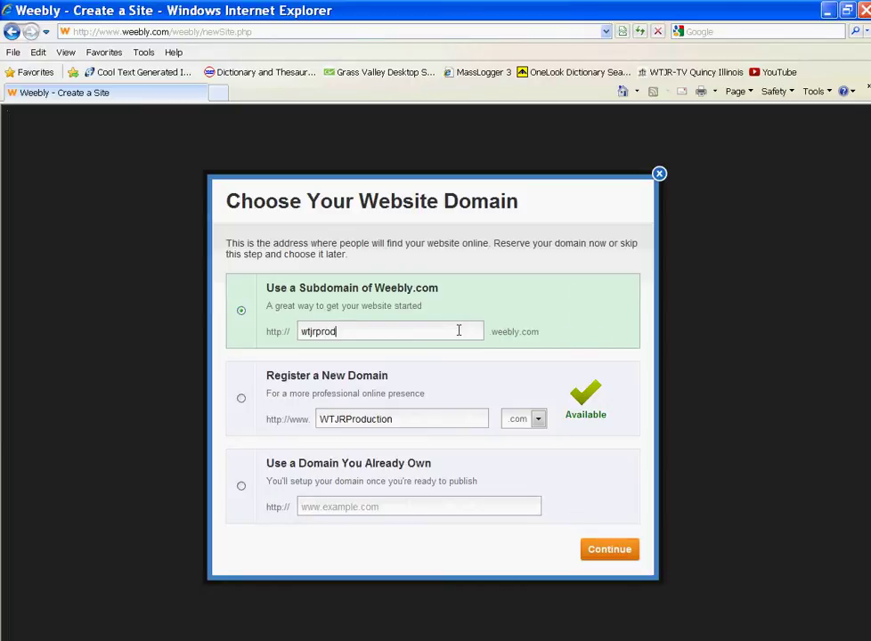
text(uctio)
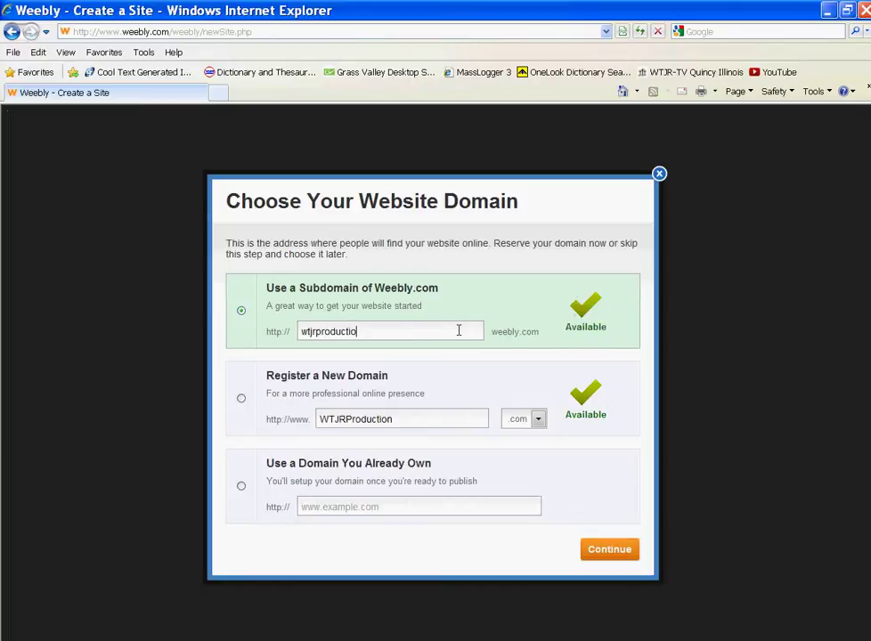
text(n)
click(607, 553)
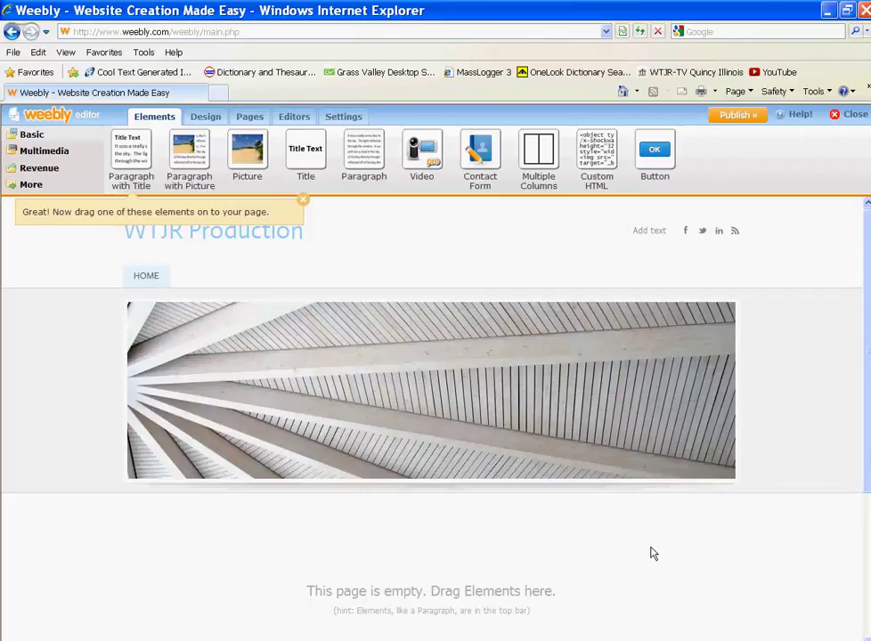
- Publish the site on the wtjrproduction.weebly.com subdomain
click(734, 114)
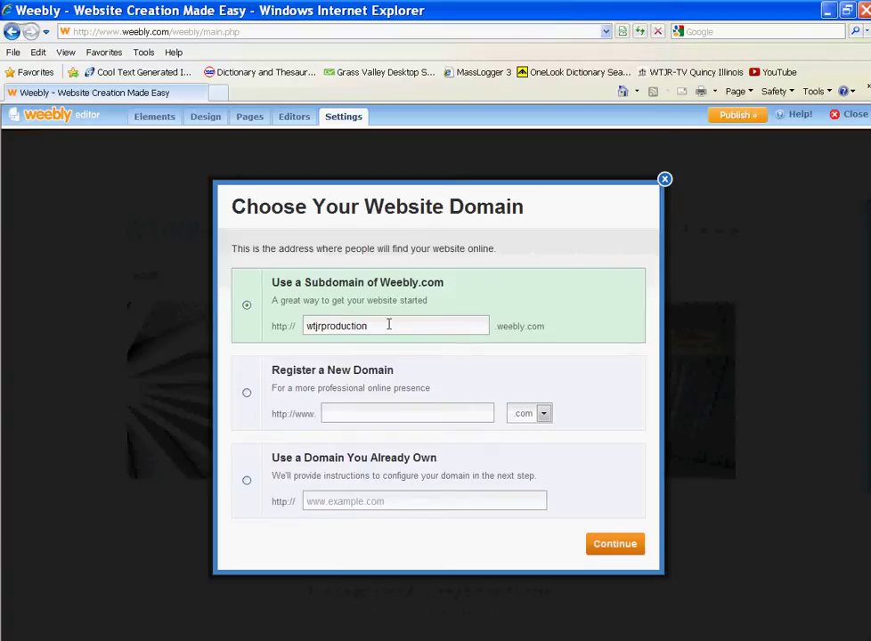
click(625, 546)
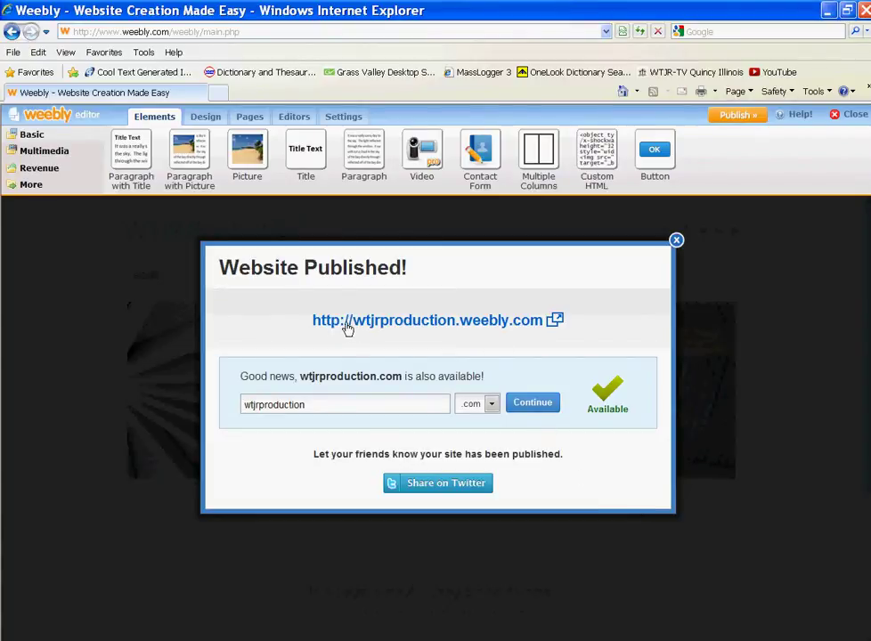
- Open the live site wtjrproduction.weebly.com in a maximized Internet Explorer window
click(437, 327)
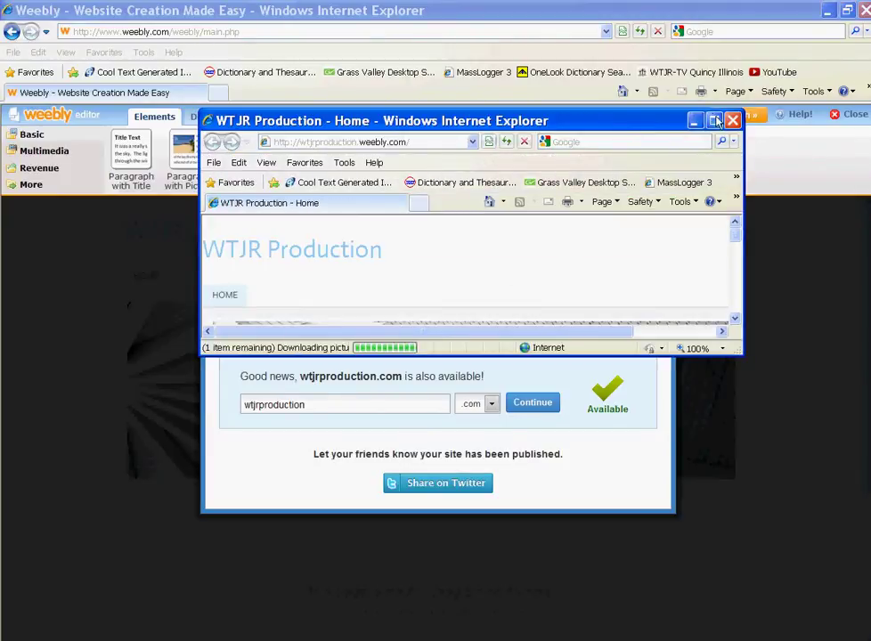
click(715, 120)
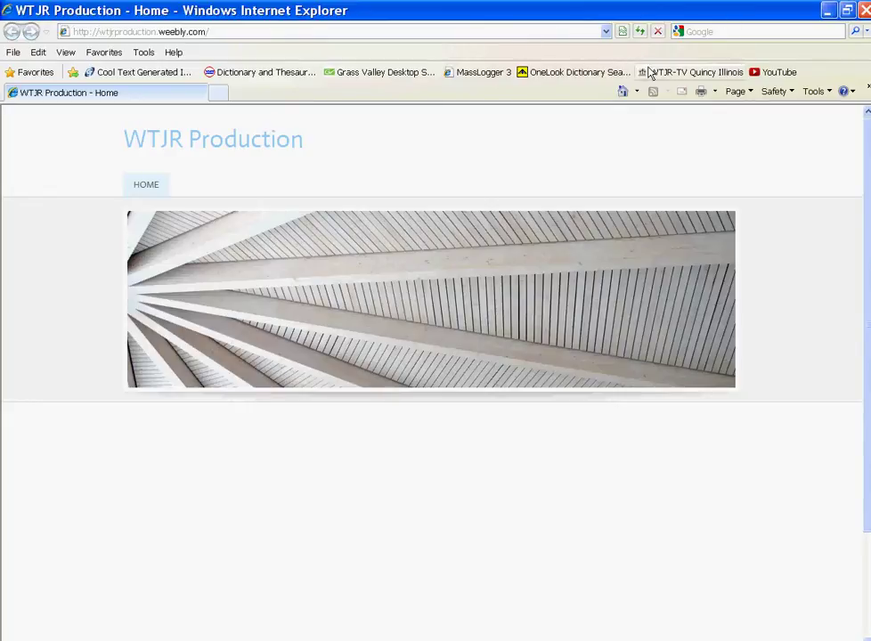
- Add the home page to Favorites under the name 'WTJR Production - Home'
click(118, 53)
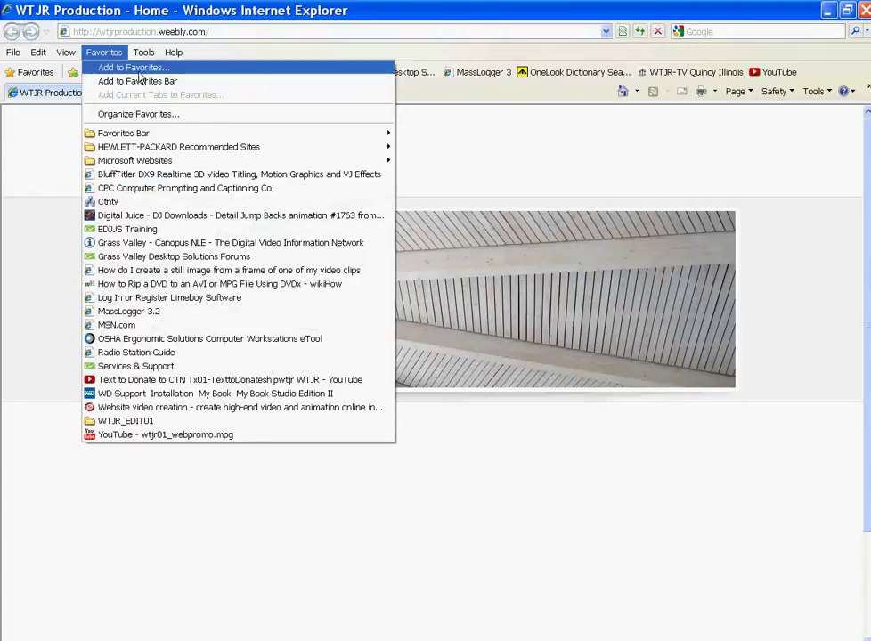
click(139, 71)
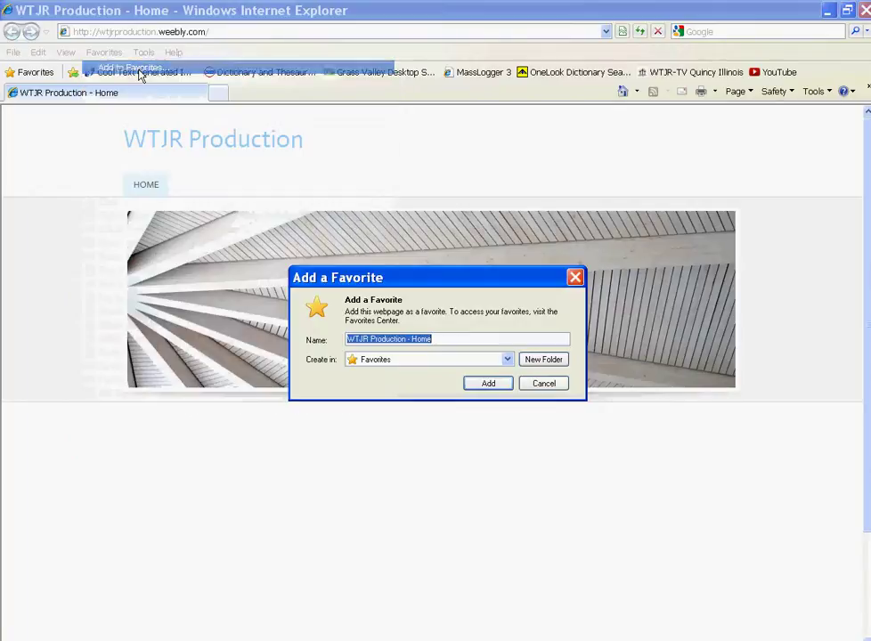
click(485, 384)
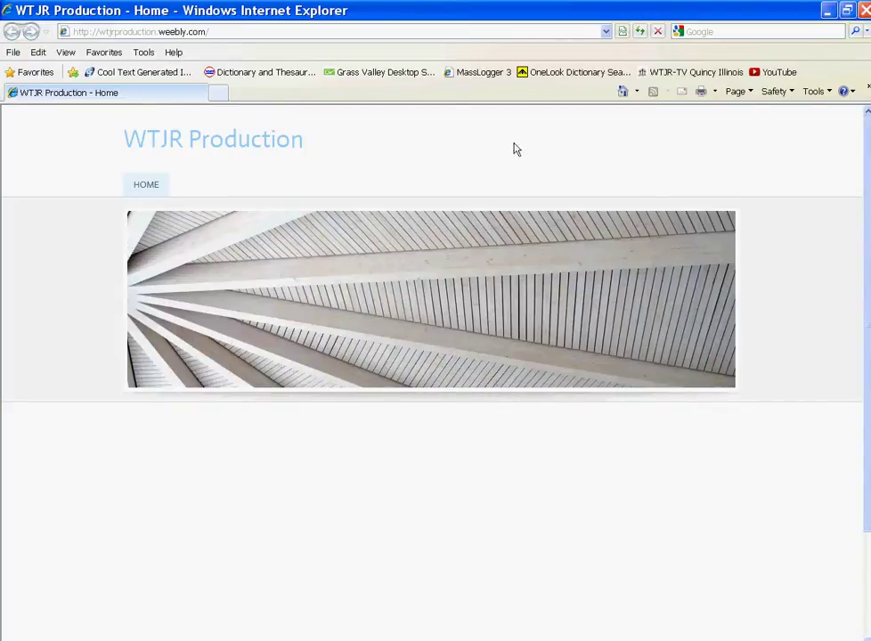
- Close the live site window and dismiss the Website Published! notice to return to the editor
click(866, 12)
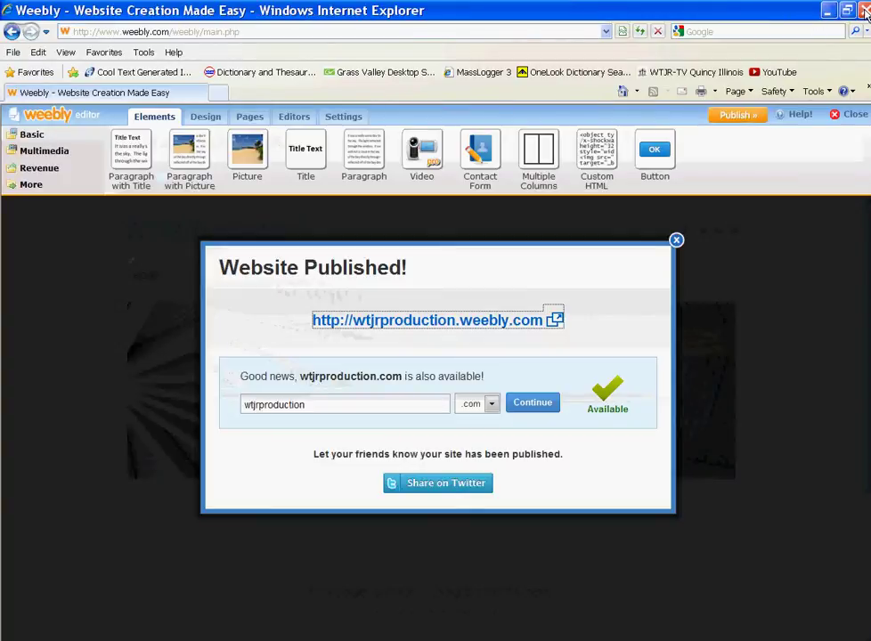
click(676, 240)
click(682, 252)
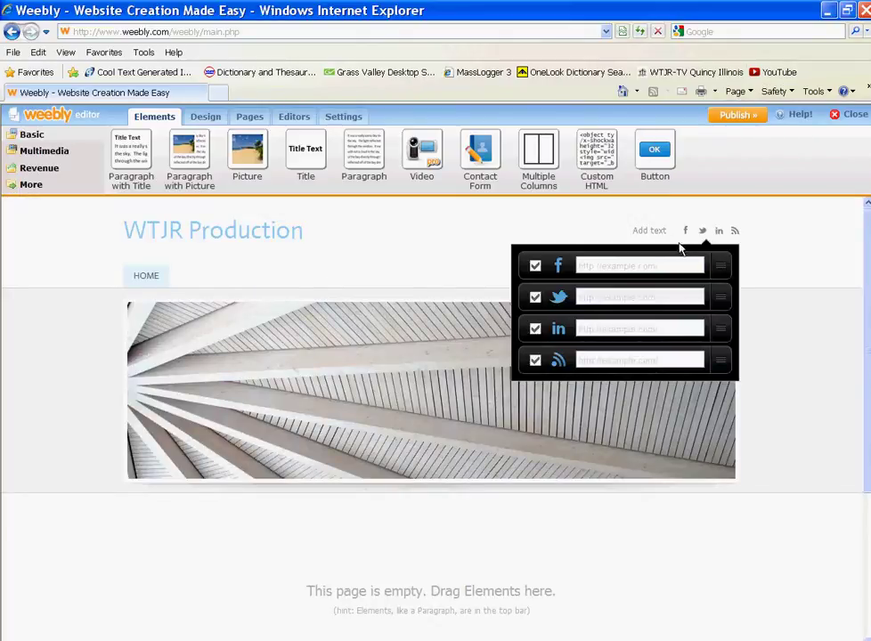
click(682, 249)
click(717, 230)
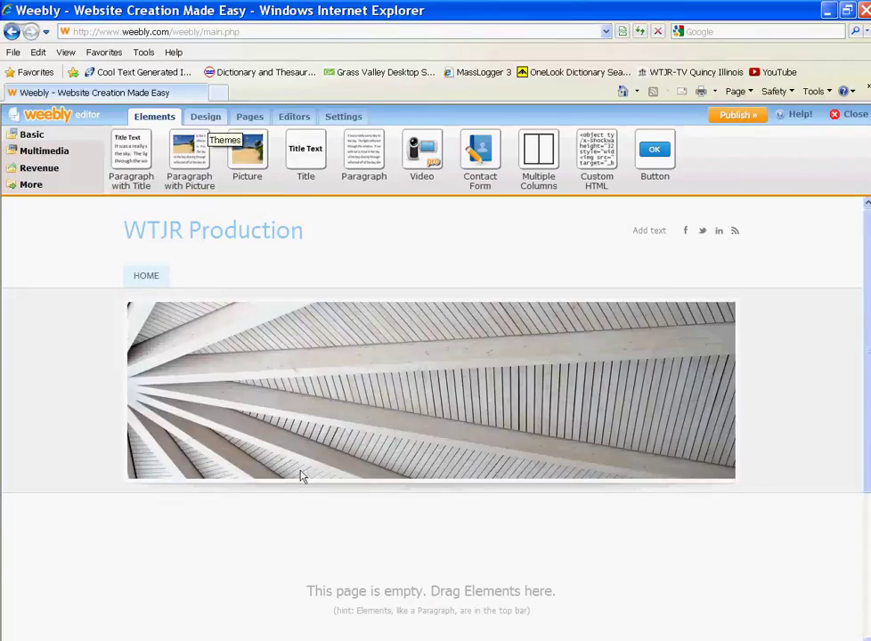
- Browse the theme choices without changing the theme, then close the site editor
click(205, 118)
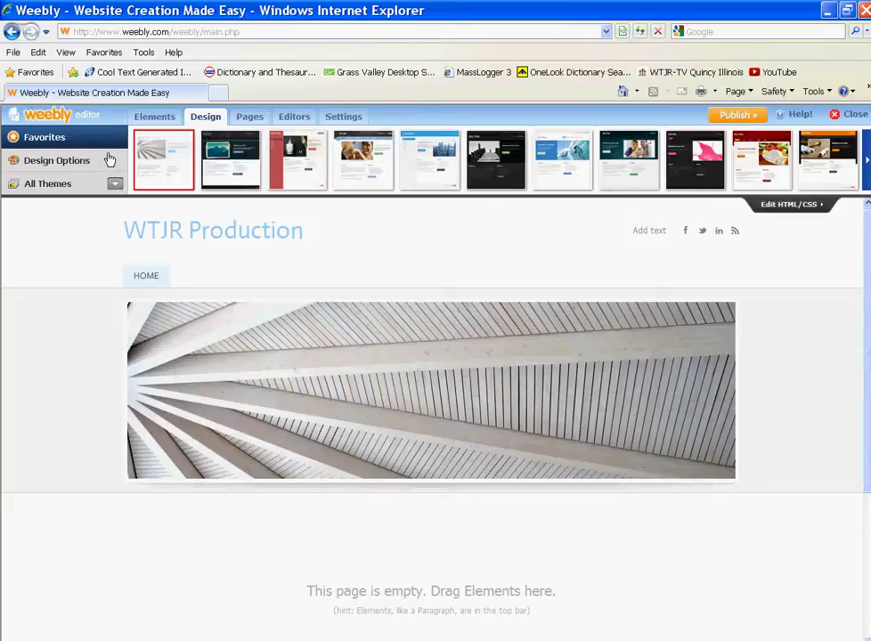
click(838, 116)
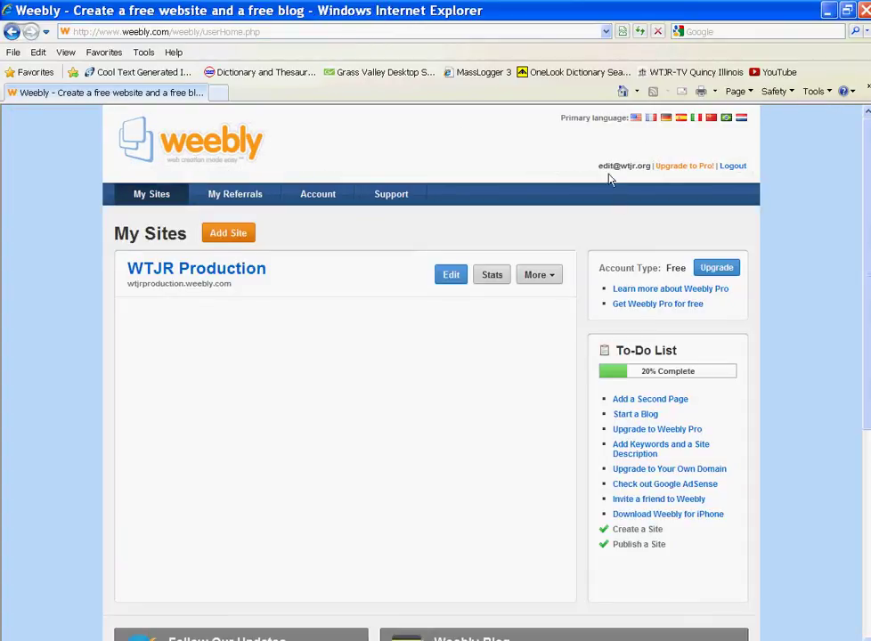
- Log out of Weebly and bring up the login form on the home page
click(734, 166)
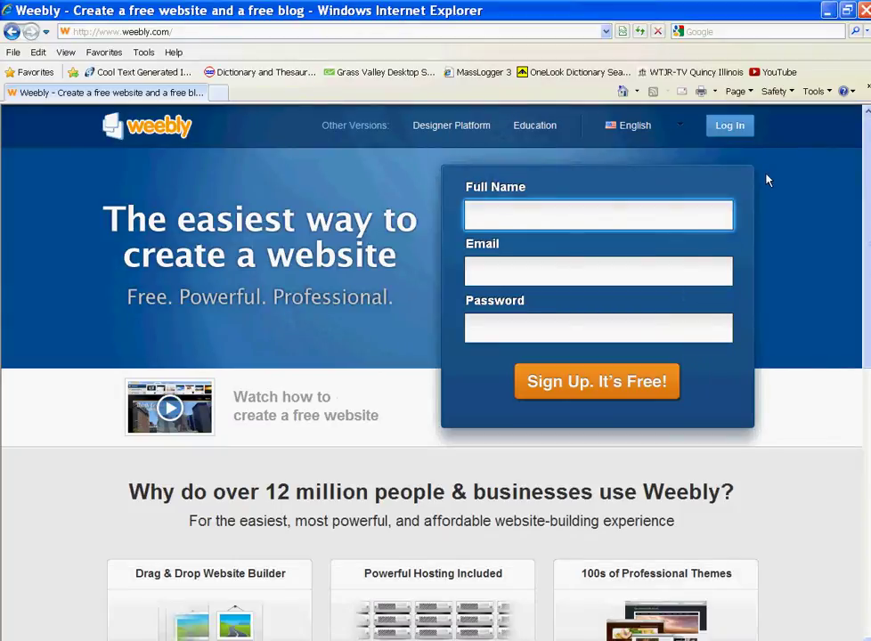
click(730, 124)
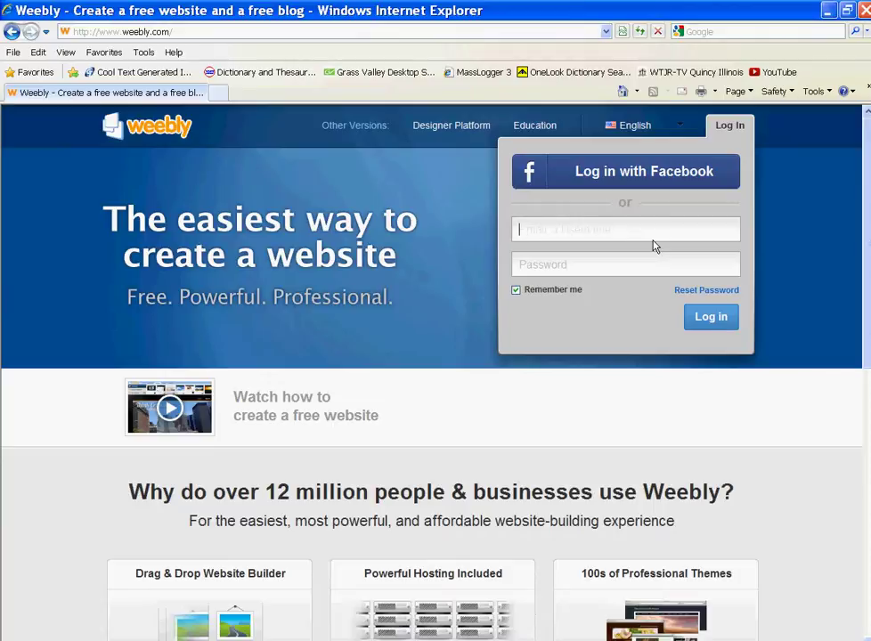
- Log back into Weebly by submitting the account e-mail and password in the Log In panel
click(621, 271)
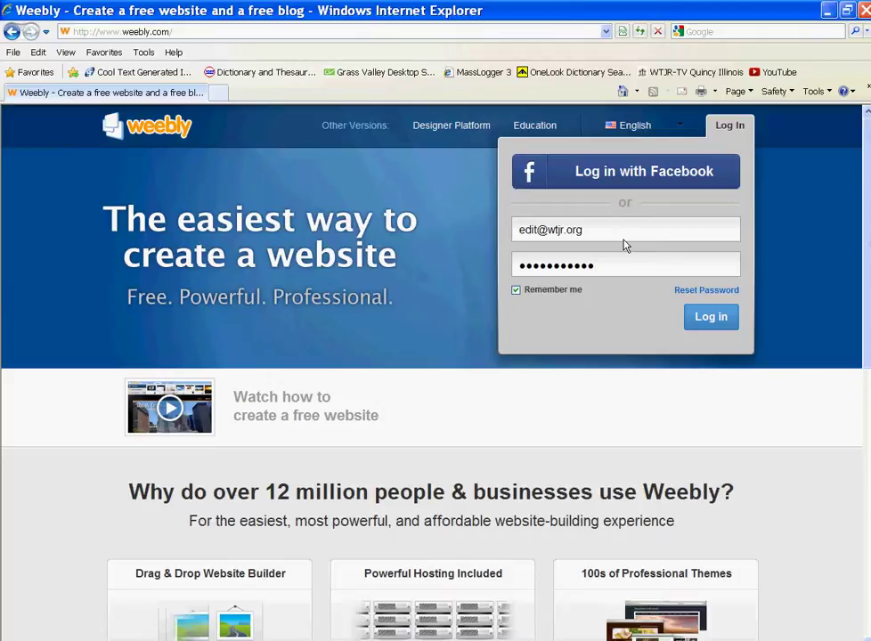
click(718, 317)
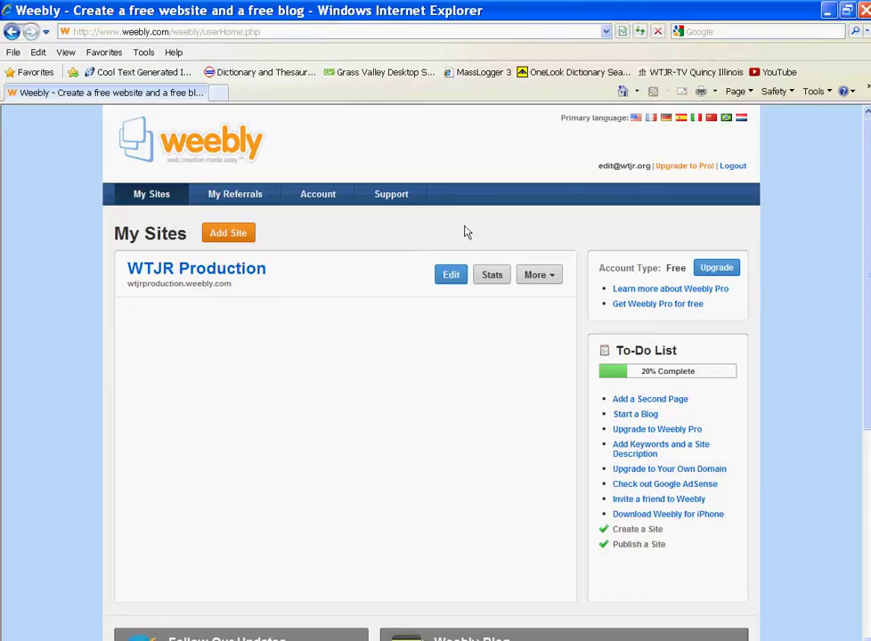
scroll(285, 324, down, 2)
scroll(286, 321, down, 1)
scroll(286, 321, up, 3)
click(245, 194)
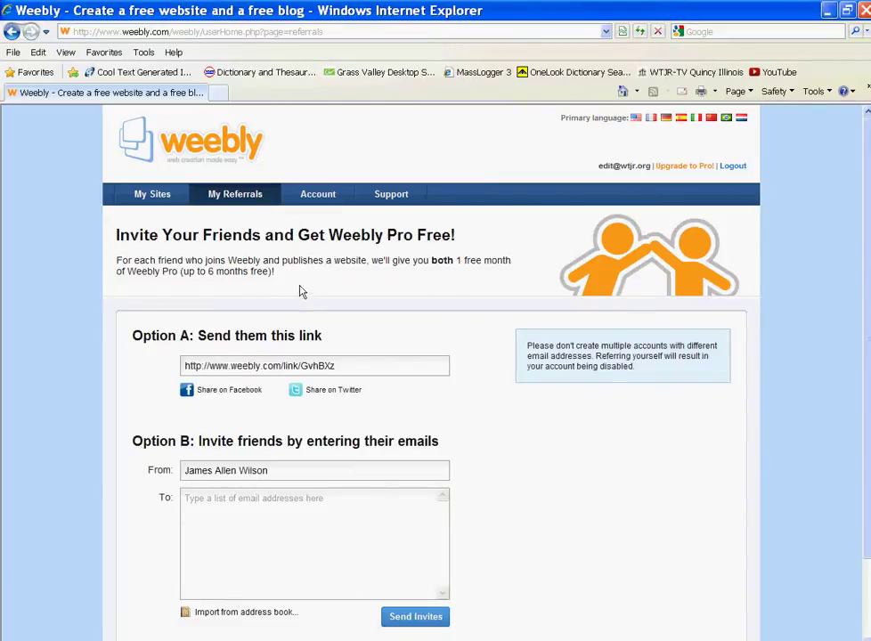
scroll(383, 294, down, 3)
scroll(383, 291, up, 3)
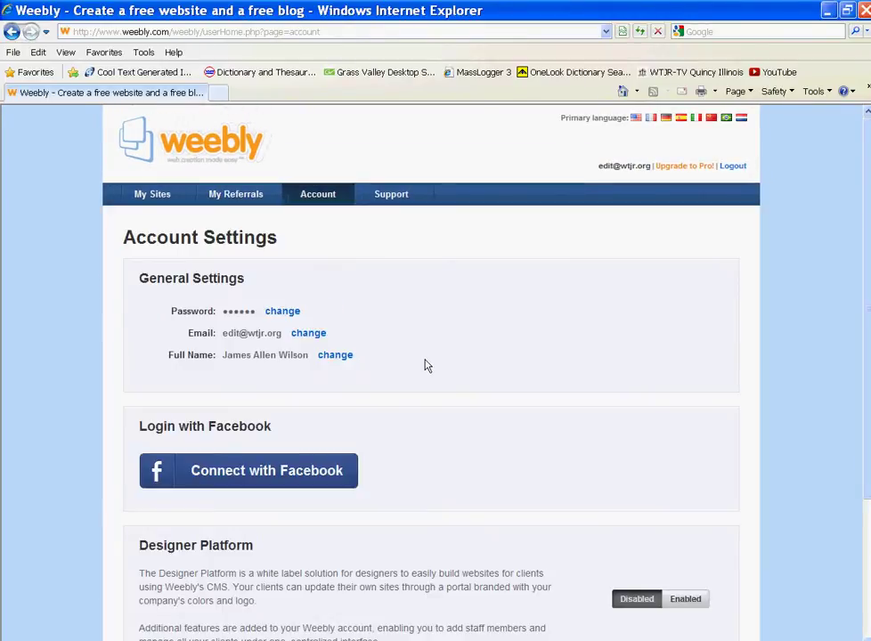
scroll(425, 364, down, 3)
scroll(423, 356, up, 3)
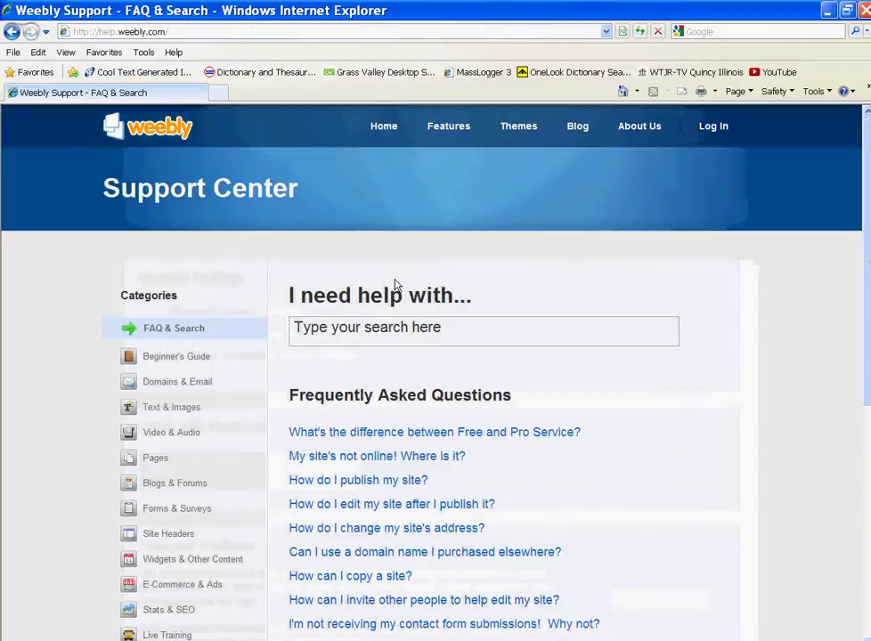
click(13, 32)
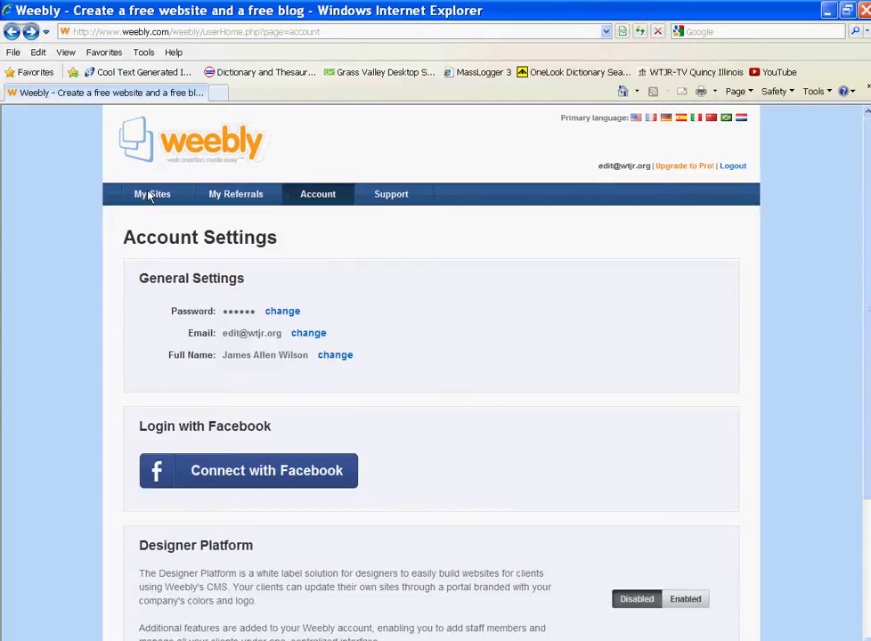
click(145, 195)
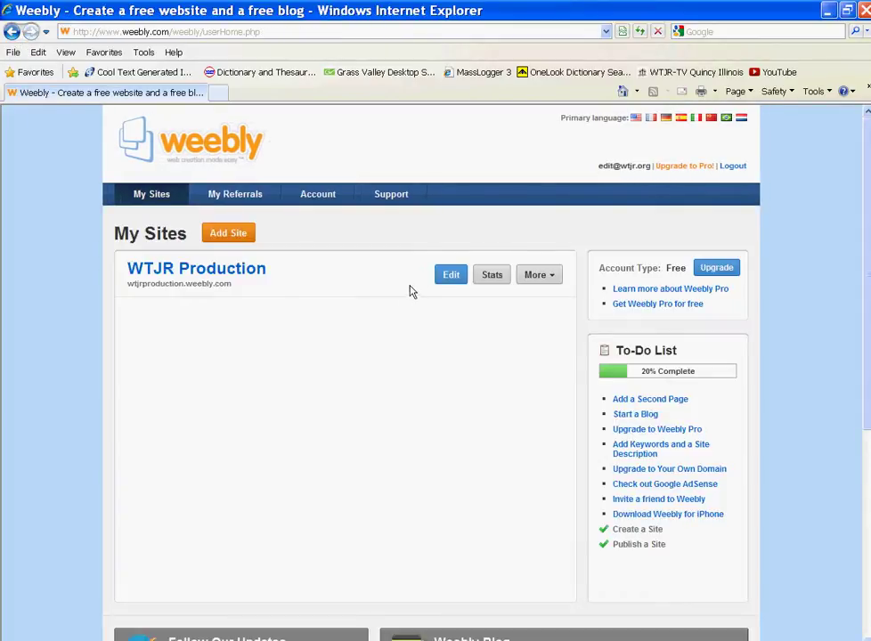
- Reopen WTJR Production in the editor and bring up Add Editors from the Editors page
click(448, 275)
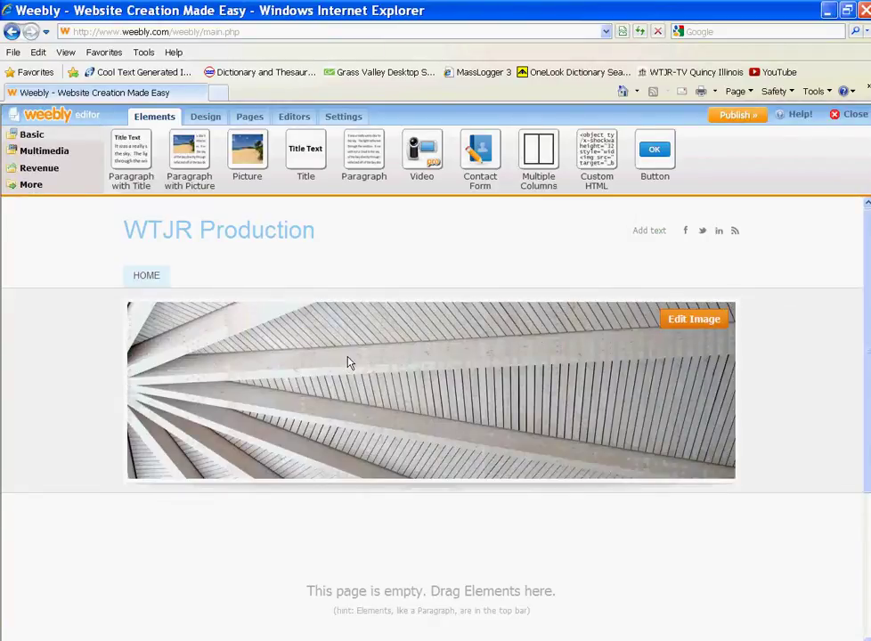
click(297, 118)
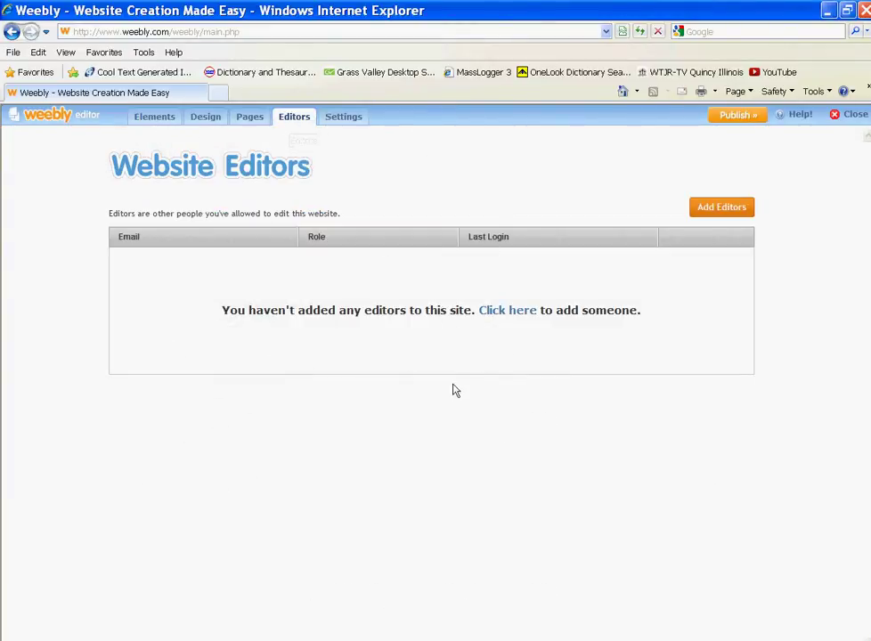
click(514, 319)
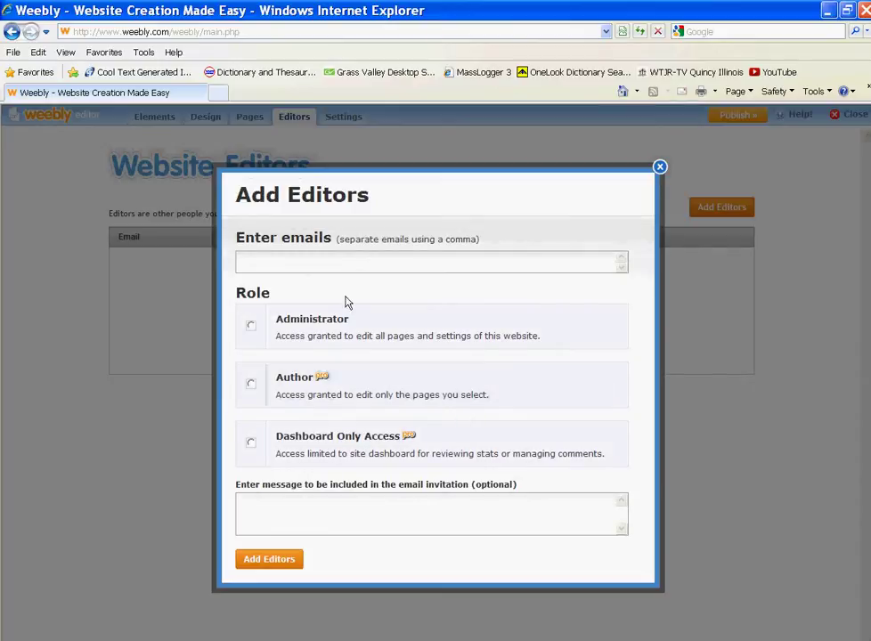
- Pick the Administrator role, then dismiss the Add Editors dialog without adding anyone
click(252, 327)
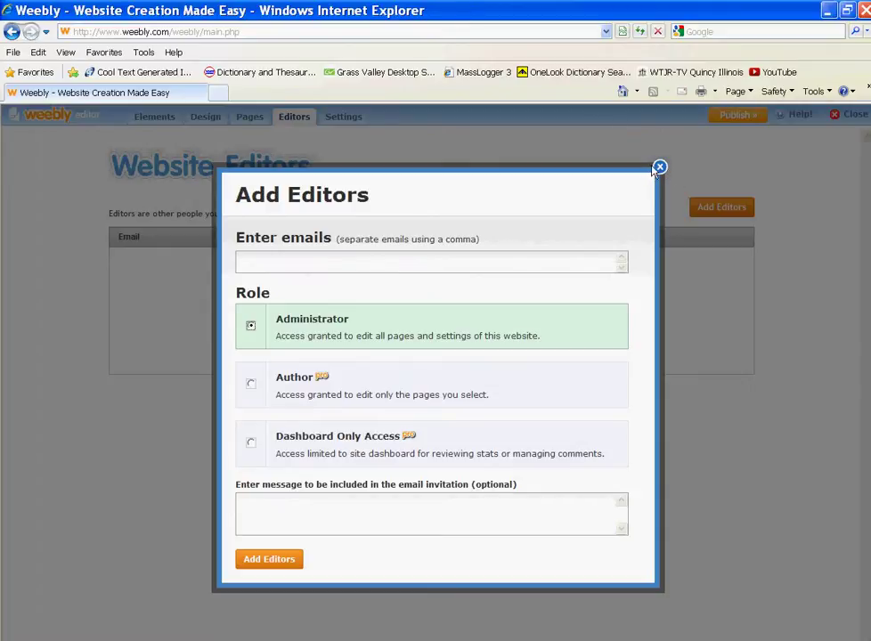
click(661, 168)
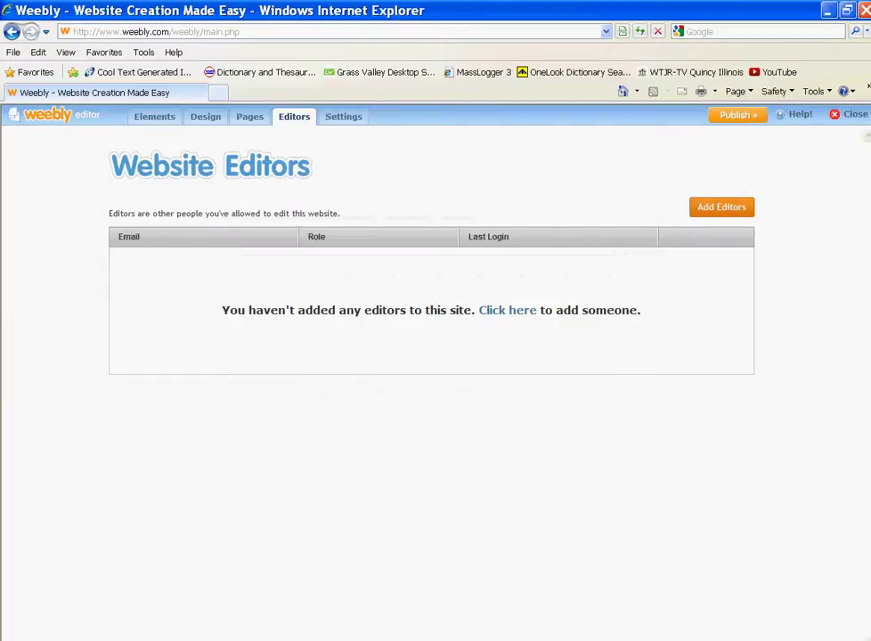